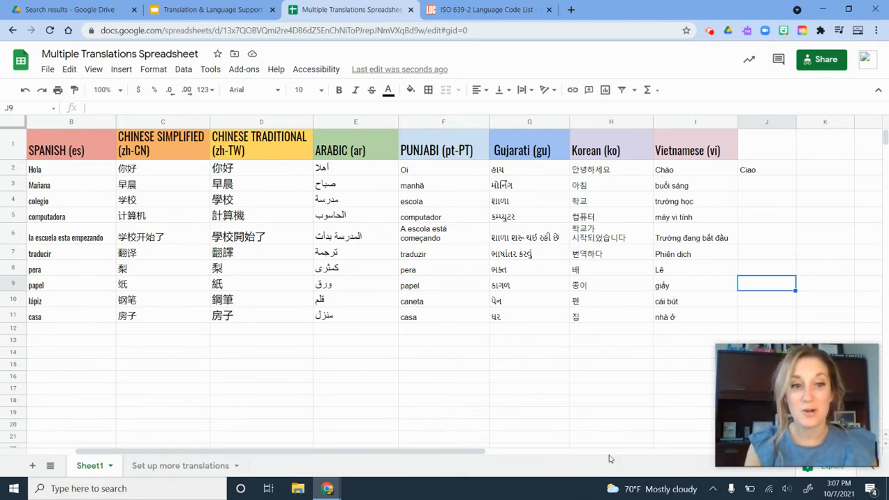
Step: Look over the Set up more translations sheet and return to Sheet1
drag(472, 452, 420, 453)
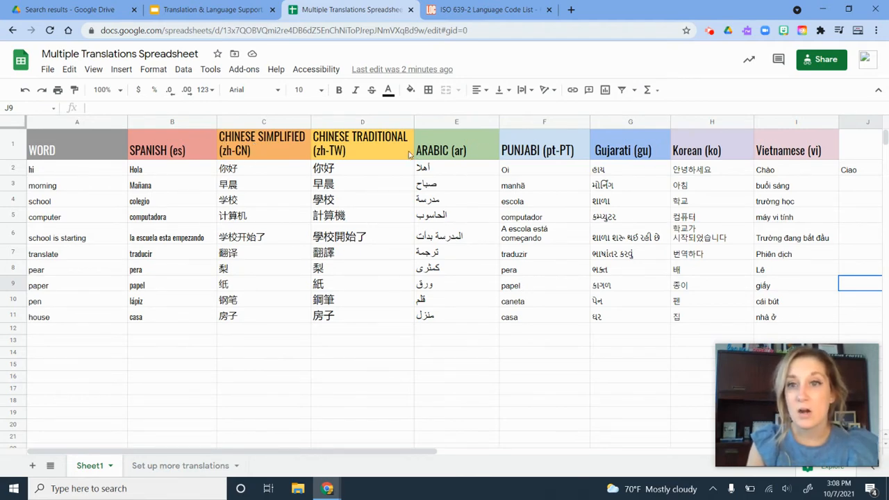
click(188, 466)
mouse_move(99, 142)
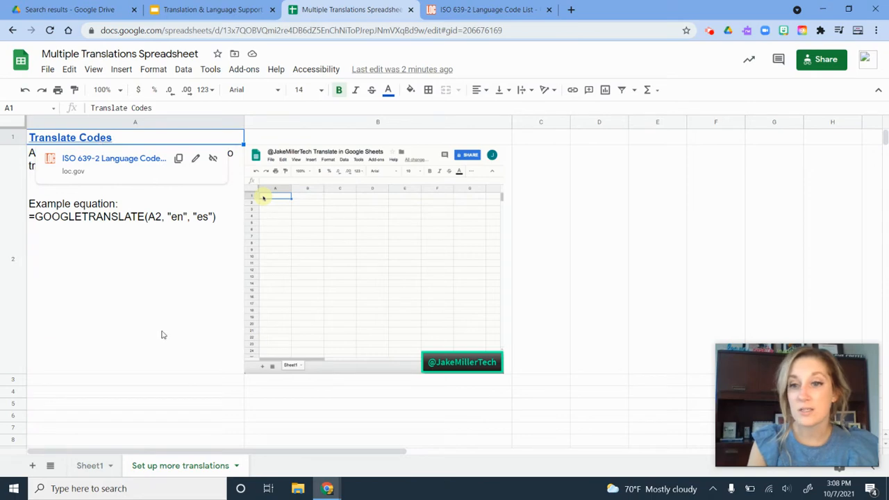
click(91, 466)
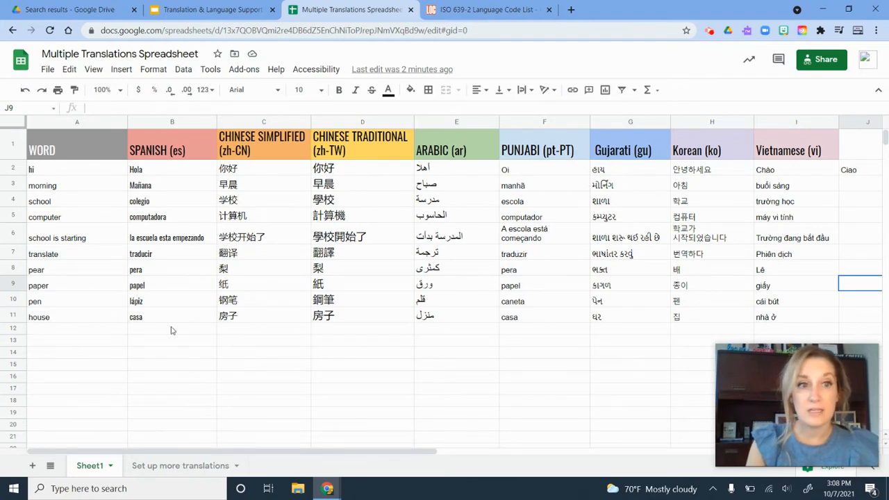
Step: Enter the word work in the WORD column's first empty cell, A12
click(66, 332)
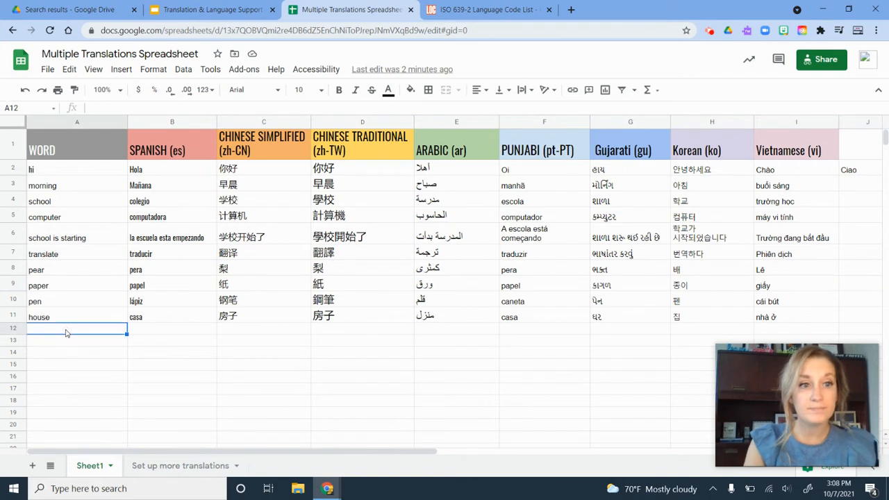
text(work)
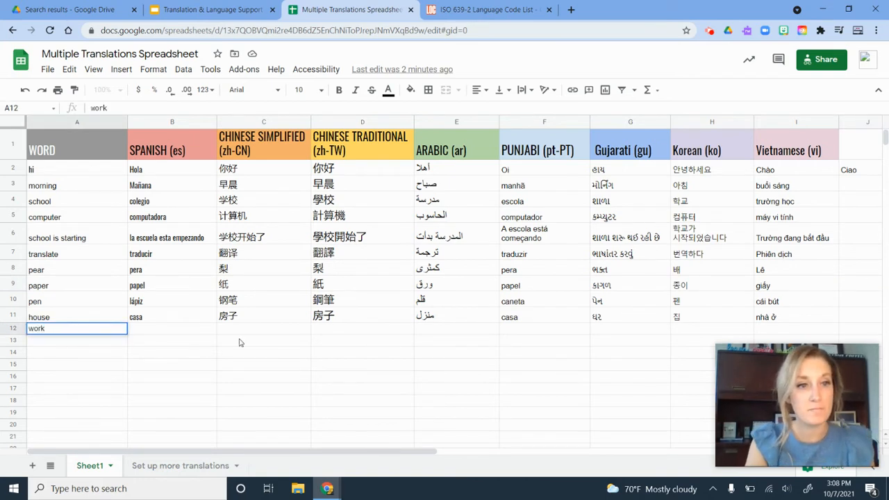
key(Return)
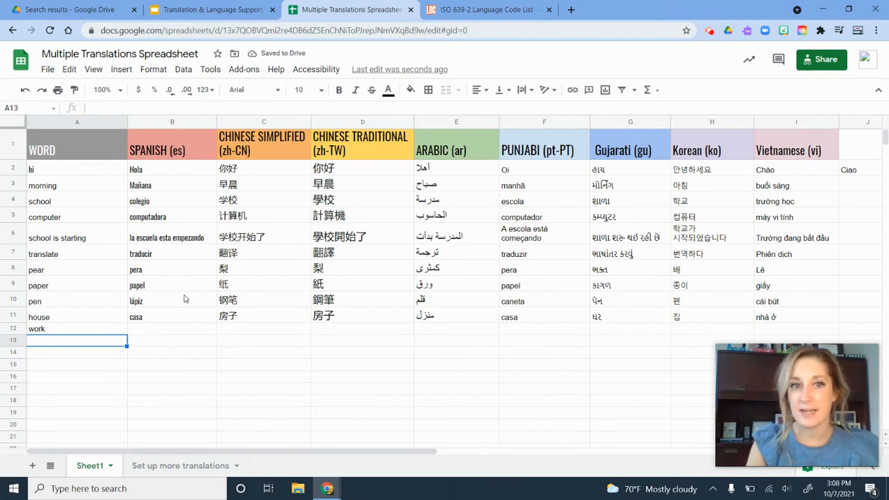
Step: Fill the Spanish translation formula from B11 down into B12 and select it to check its formula
click(187, 318)
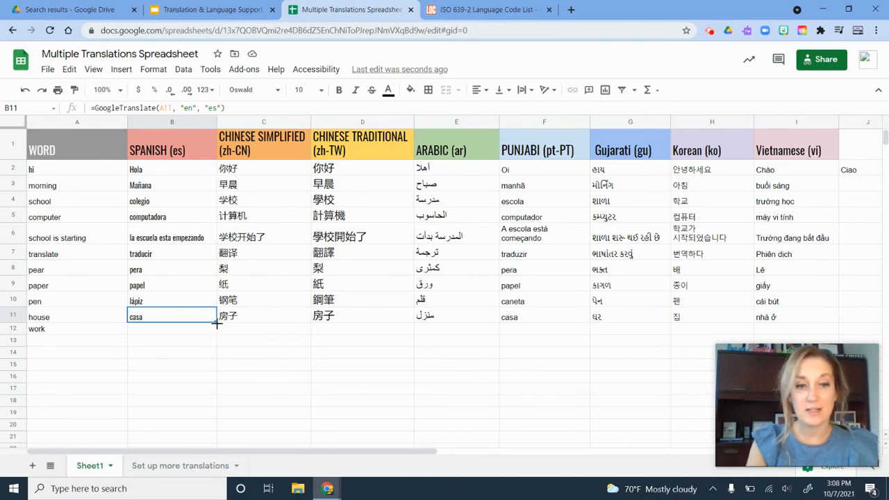
drag(217, 321, 214, 332)
click(189, 369)
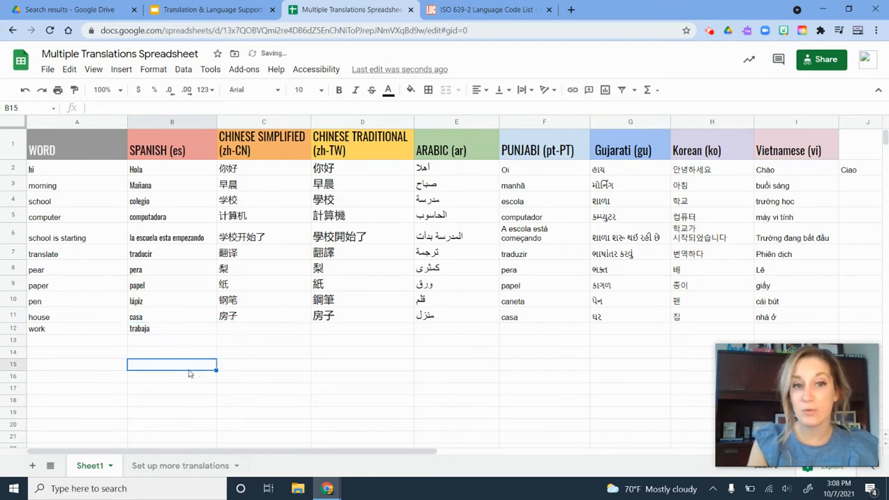
click(160, 331)
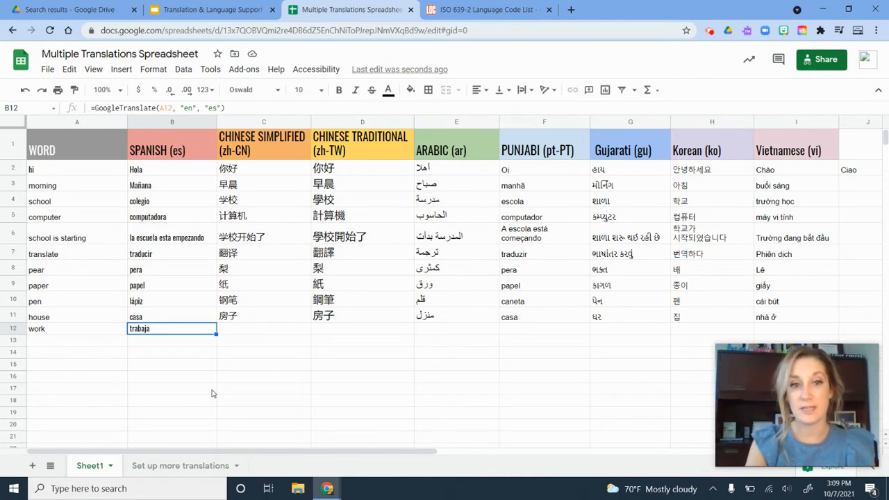
Step: Fill the Chinese Simplified formula down to C12 and the Chinese Traditional formula from D11 down through row 16
click(296, 320)
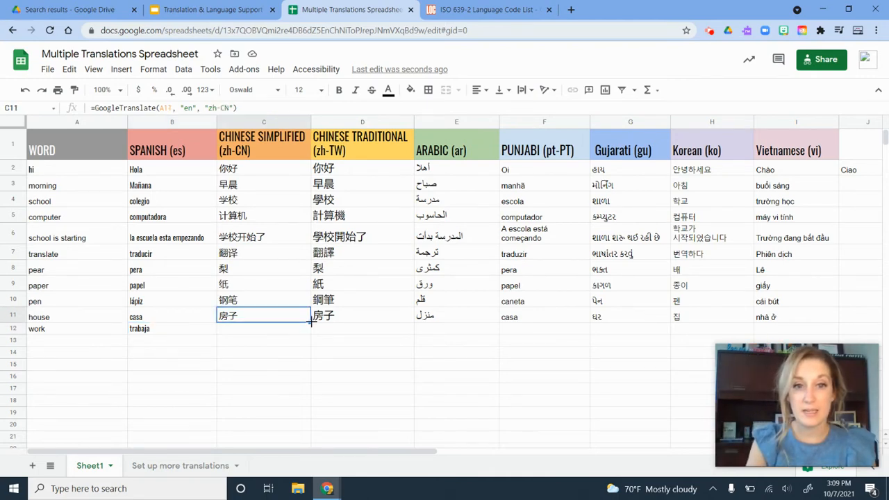
drag(310, 322, 308, 329)
click(406, 317)
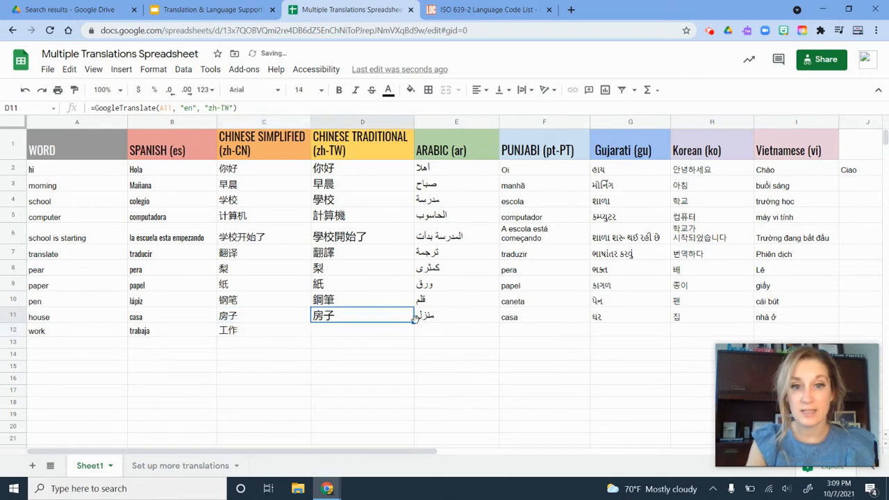
drag(414, 319, 412, 394)
click(413, 338)
click(470, 382)
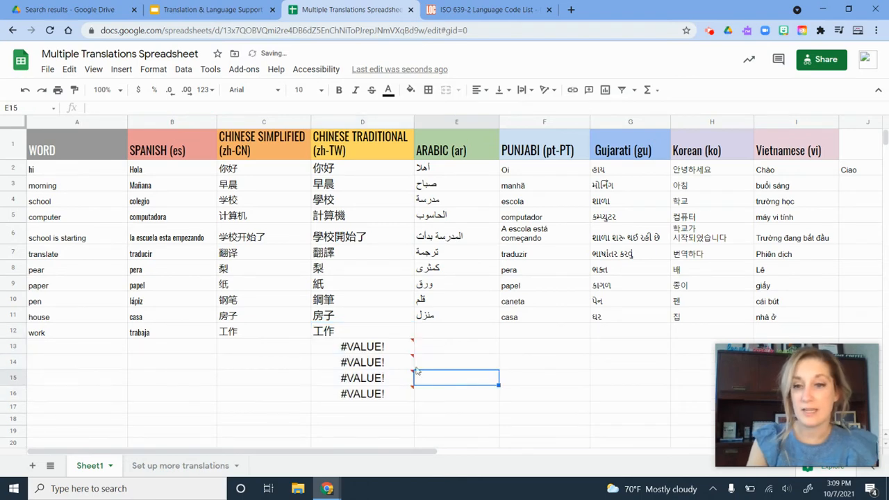
Step: Fill the Arabic translation formula from E11 down into E12
click(472, 315)
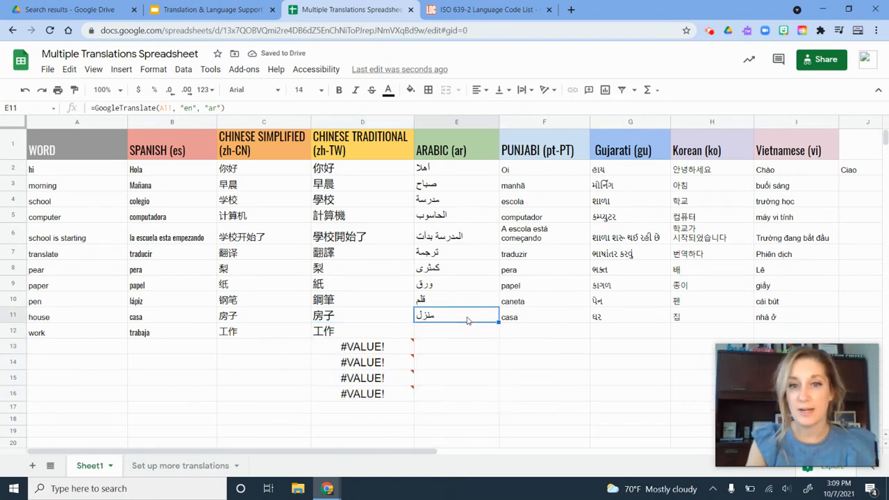
click(496, 333)
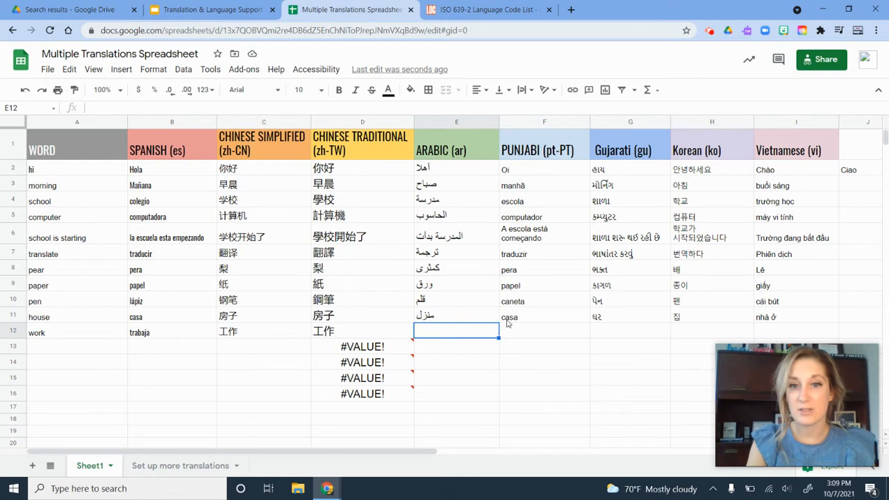
click(479, 316)
drag(498, 322, 496, 334)
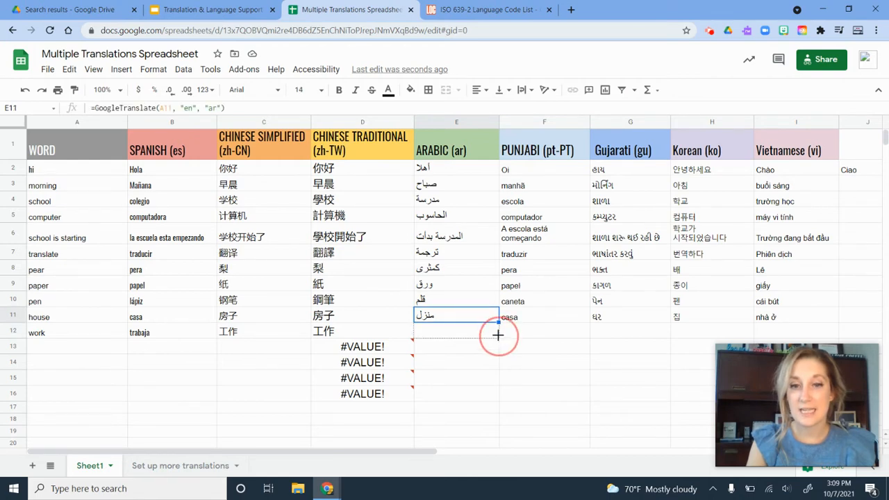
click(489, 385)
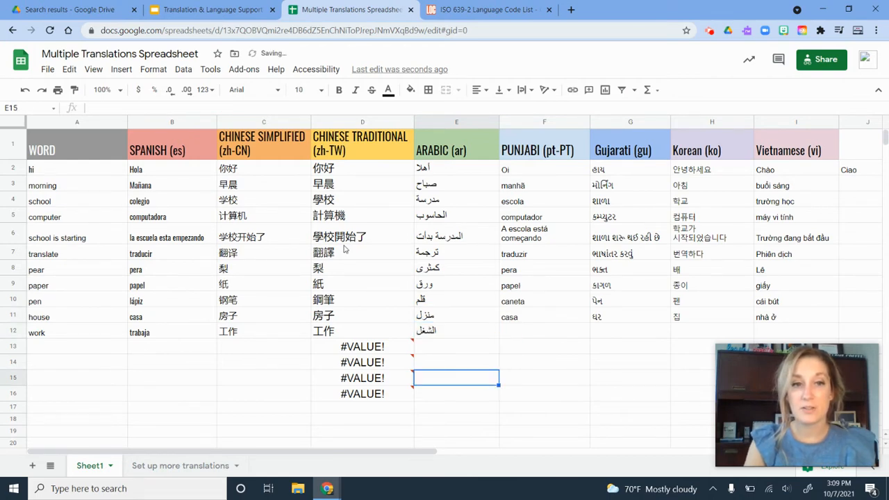
Step: Inspect the Spanish translation formulas in B2 and B3
click(174, 173)
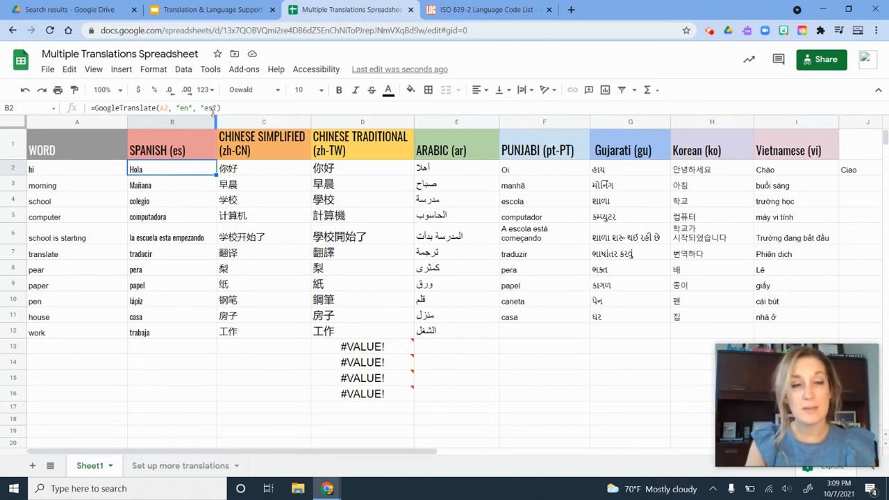
click(157, 186)
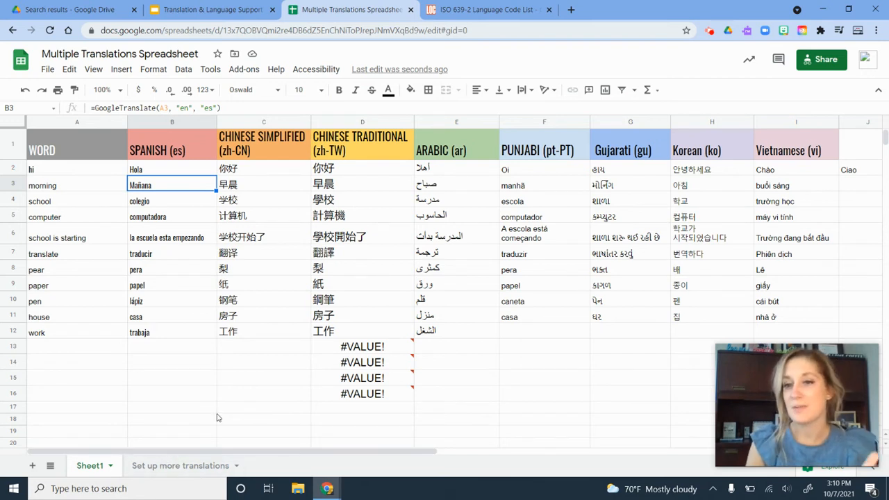
Step: Open the ISO 639-2 Language Code List link from the Set up more translations sheet, closing the duplicate tab
click(151, 464)
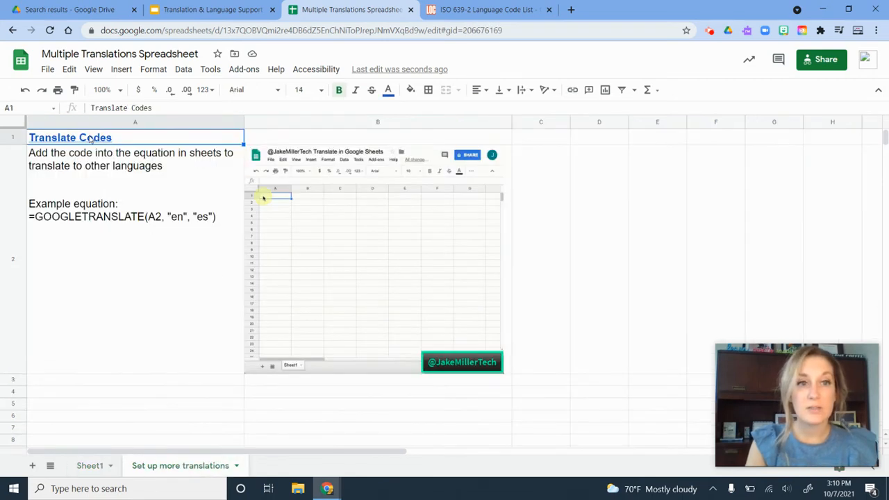
mouse_move(90, 139)
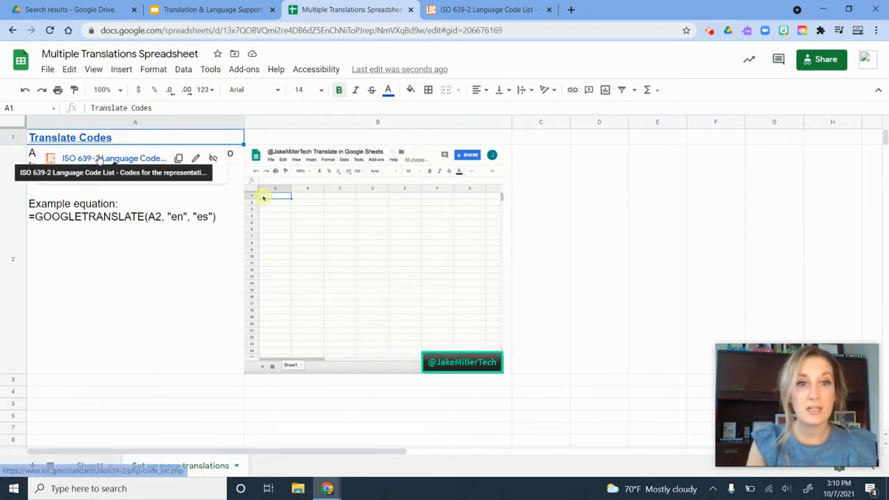
click(100, 159)
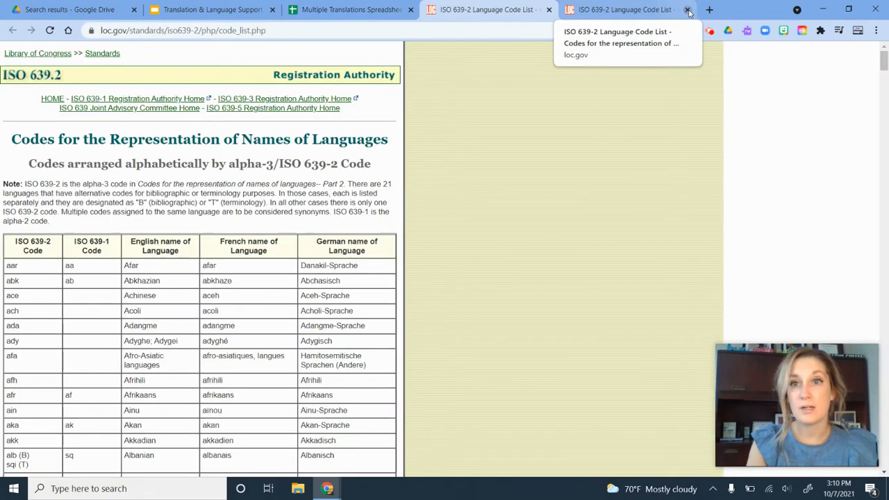
click(688, 9)
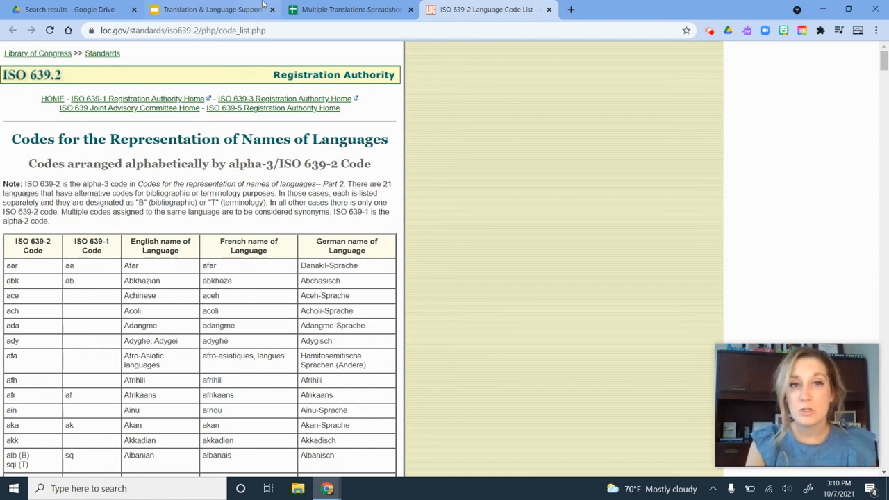
Step: Switch between the spreadsheet, the language code list and the slides tab, ending on Sheet1
click(321, 9)
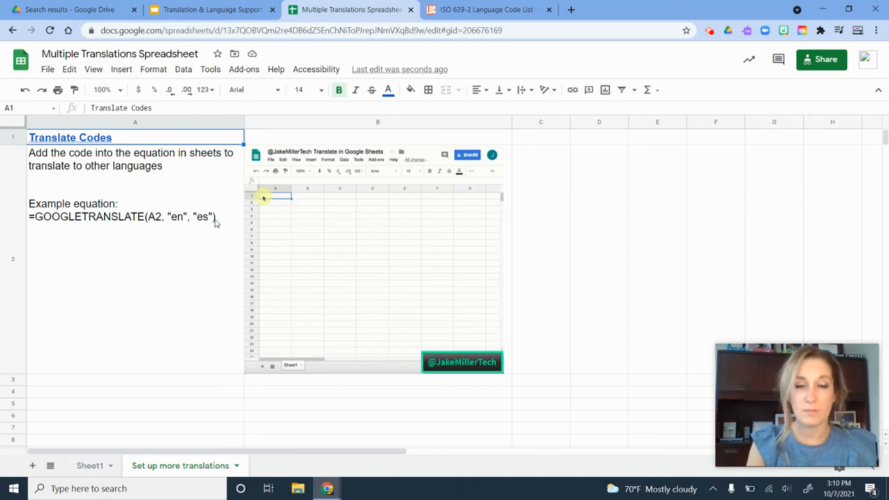
click(472, 9)
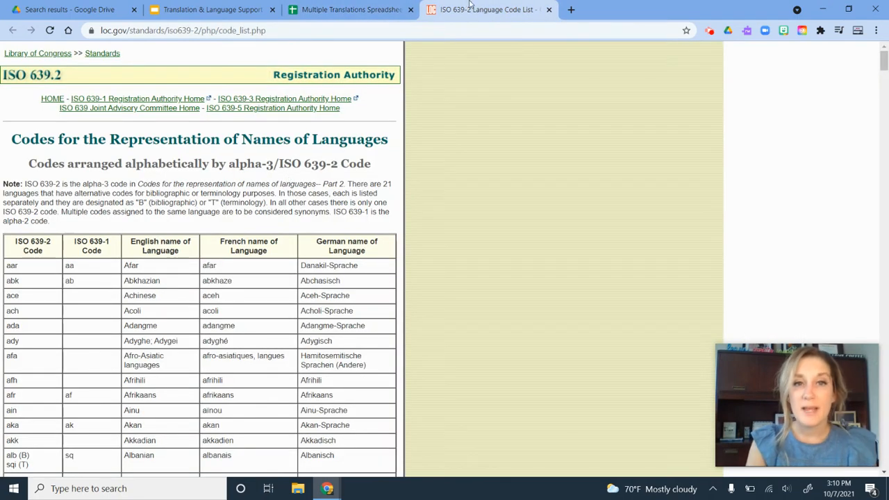
click(347, 9)
click(252, 9)
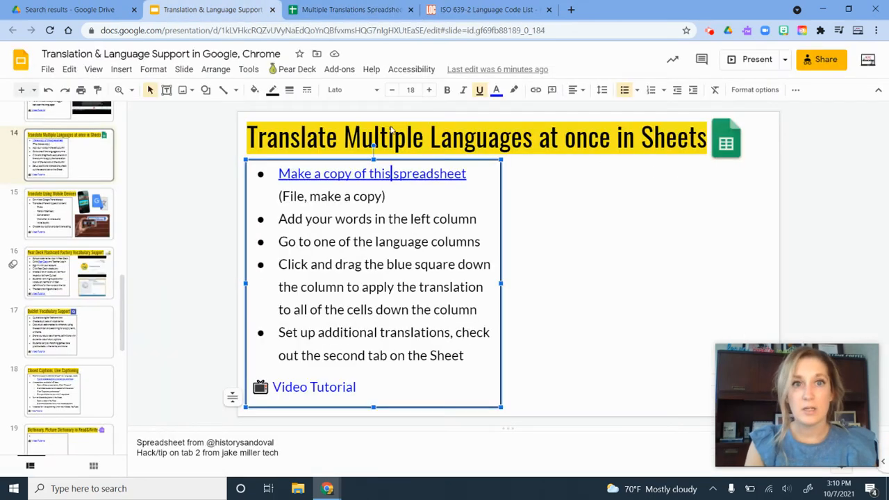
click(344, 9)
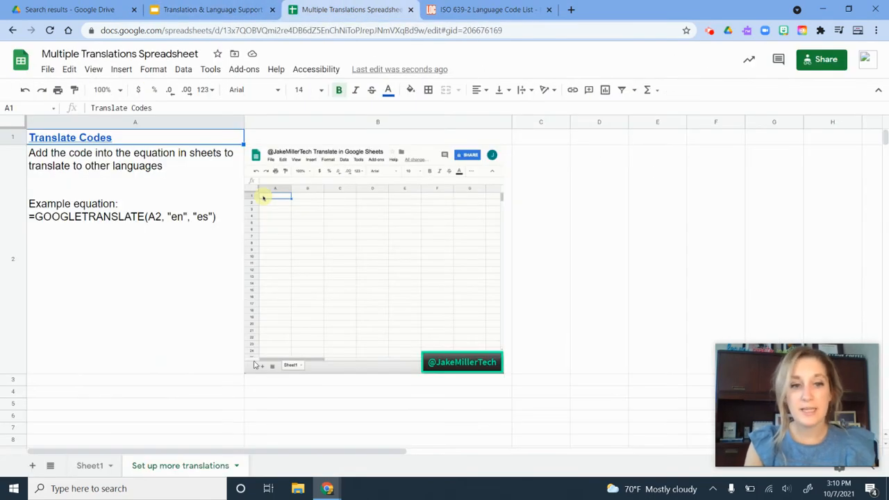
click(90, 470)
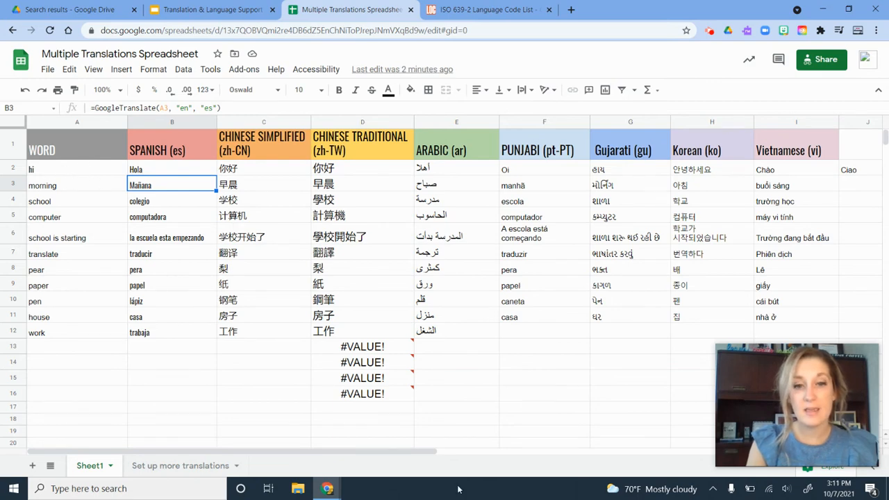
Step: Examine the Italian translation formula in J2 and its "it" language code
drag(425, 452, 563, 452)
click(576, 173)
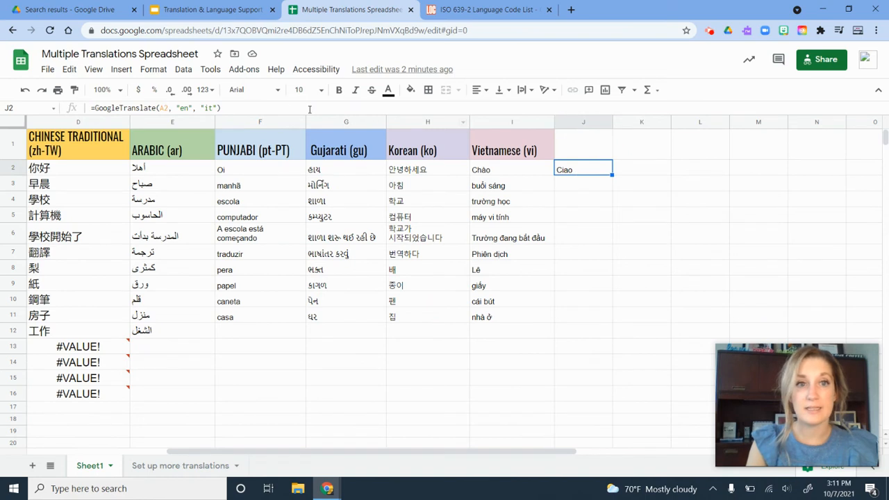
click(215, 108)
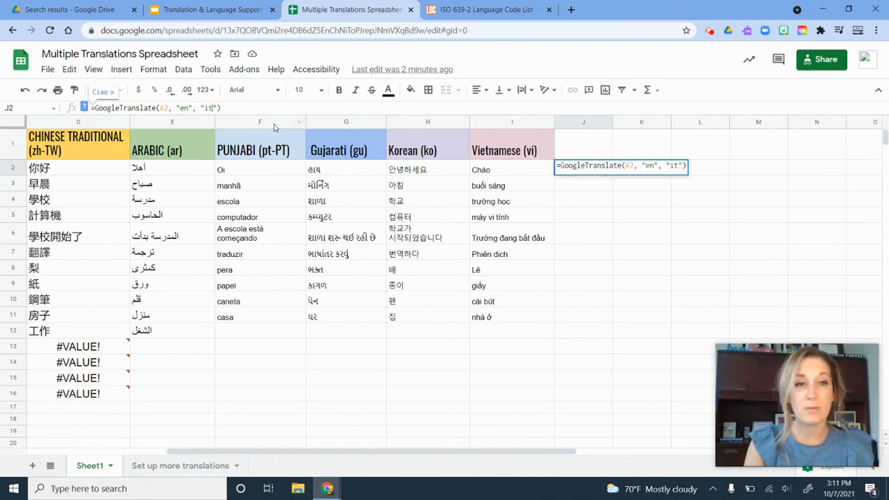
double_click(207, 108)
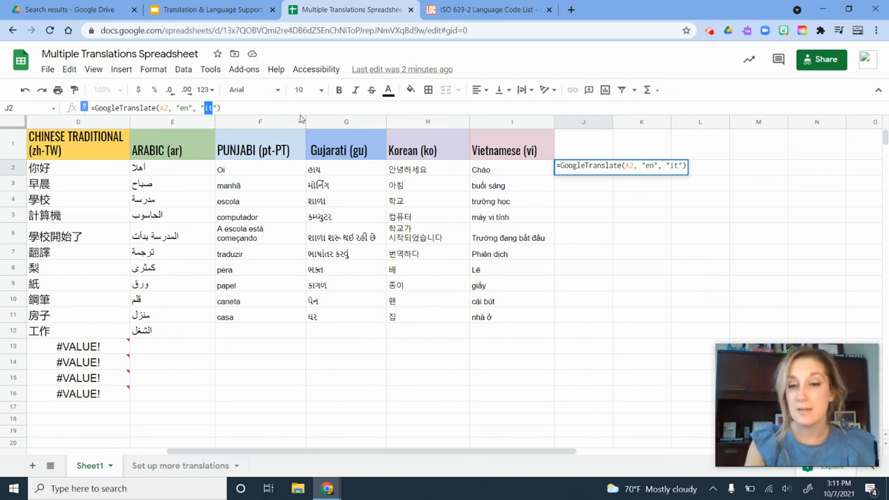
click(673, 233)
click(594, 172)
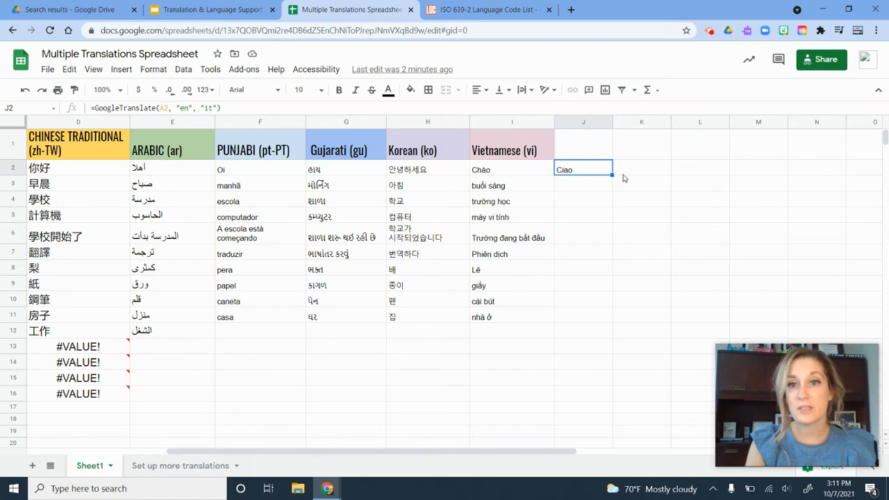
Step: Fill the Italian translation formula from J2 down to J12, then switch to the Set up more translations sheet
drag(613, 176, 600, 331)
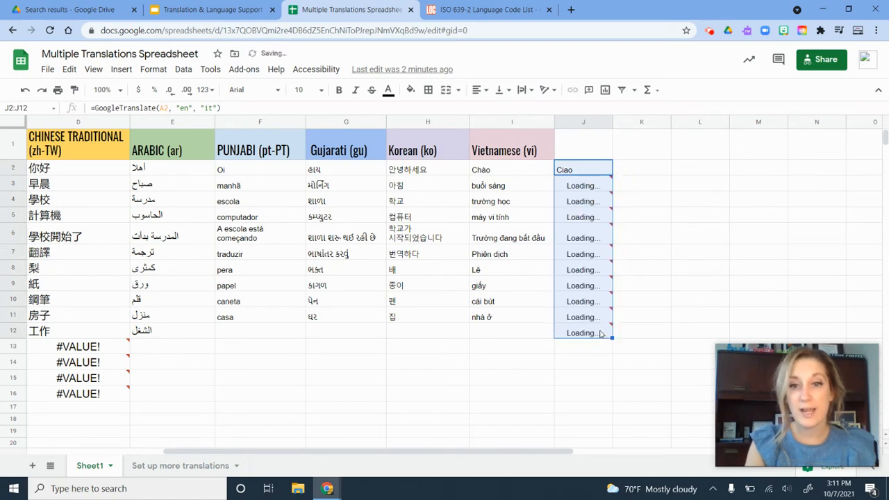
click(701, 301)
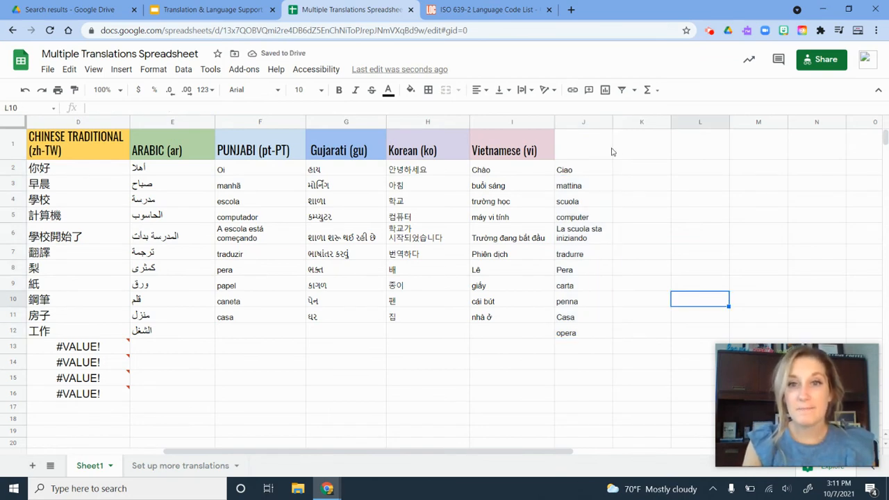
click(632, 172)
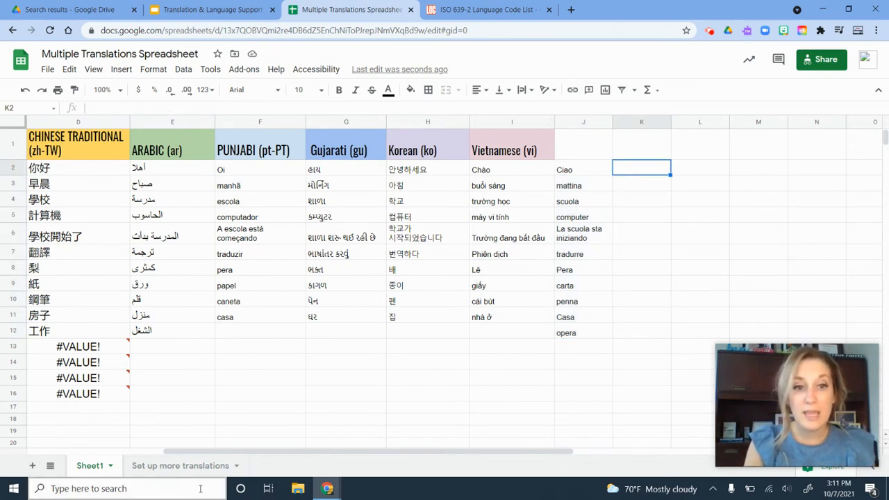
click(173, 467)
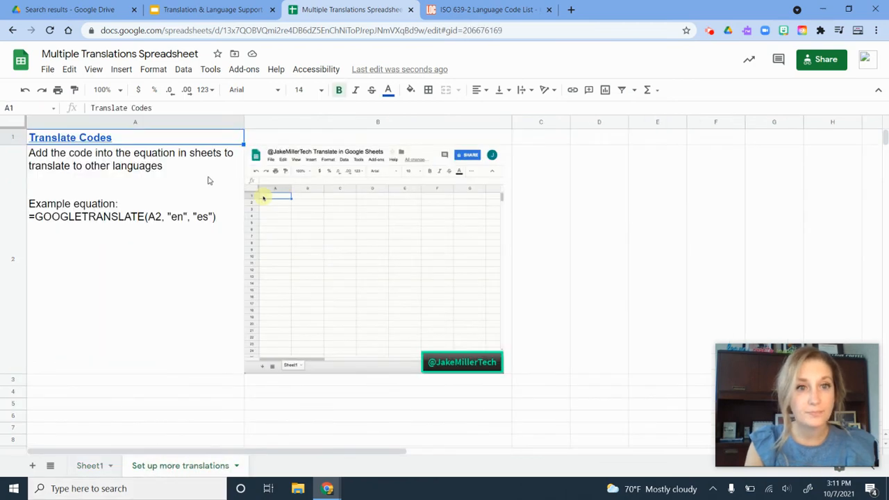
Step: Browse the ISO 639-2 language code list for a language code, then return to Sheet1
click(486, 9)
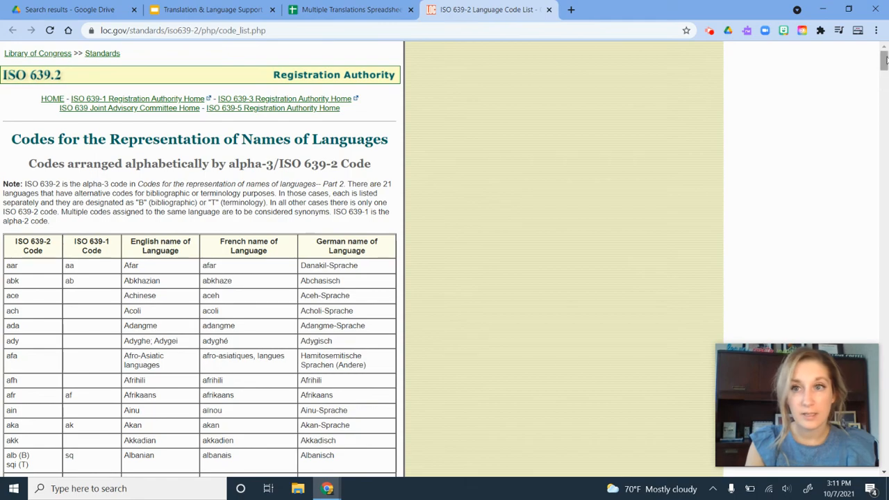
drag(883, 61, 887, 205)
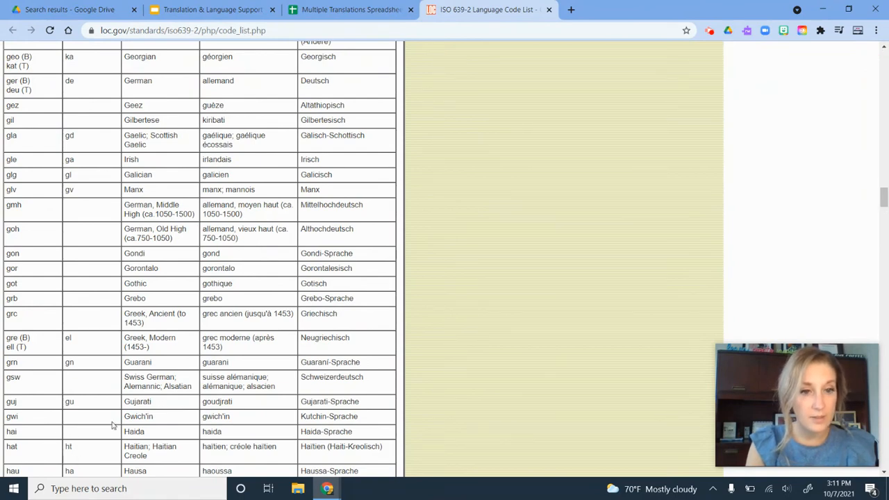
click(342, 6)
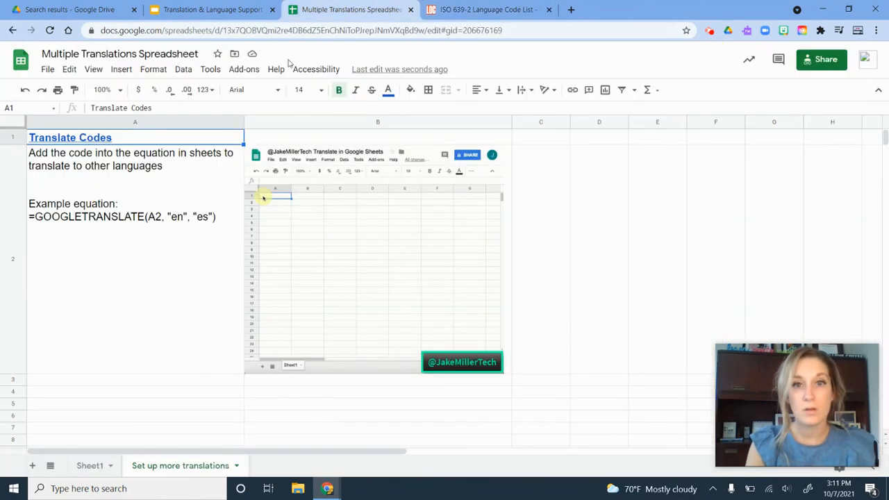
click(88, 466)
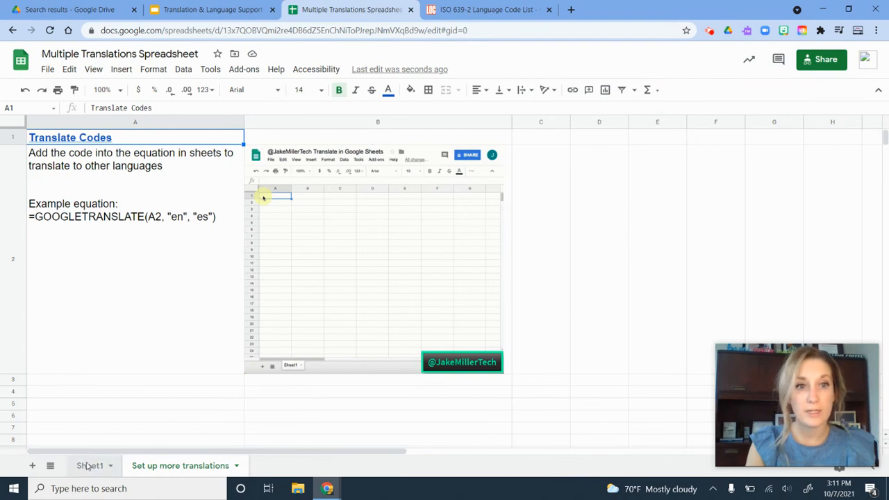
Step: Copy the GoogleTranslate formula from J2 into K2 and change its target language code to "ht"
click(575, 171)
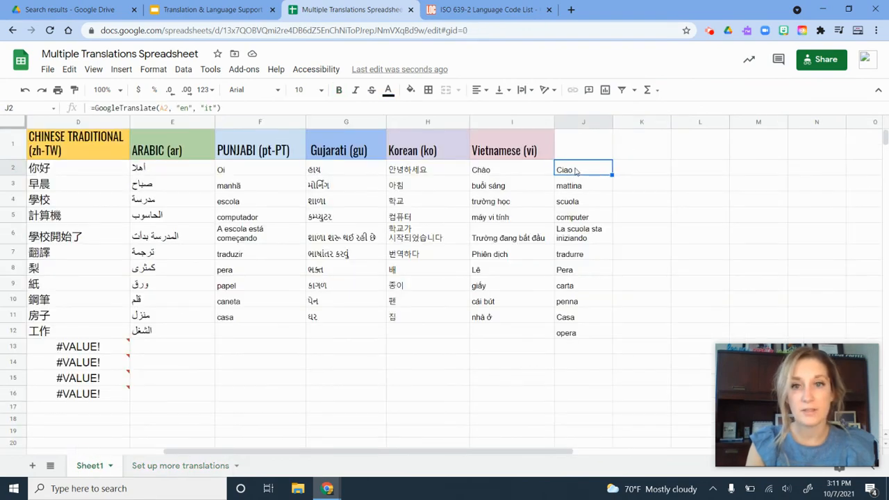
drag(222, 108, 87, 111)
key(ctrl+c)
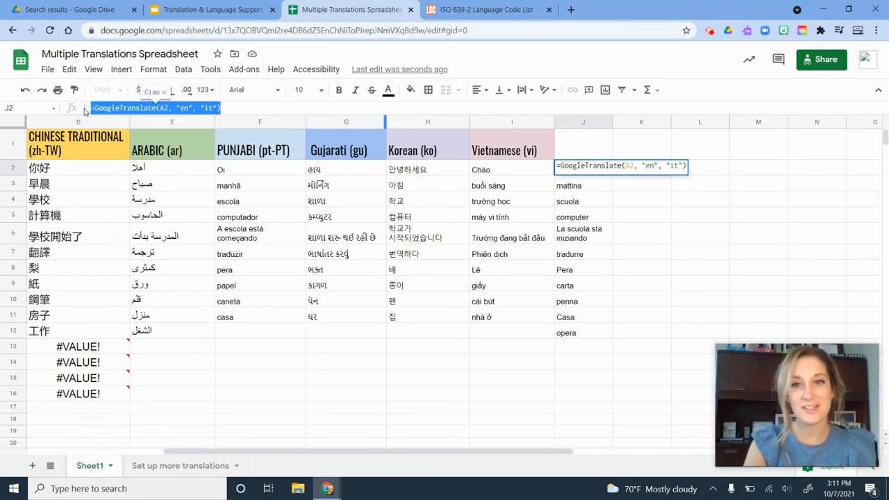
double_click(837, 182)
click(644, 173)
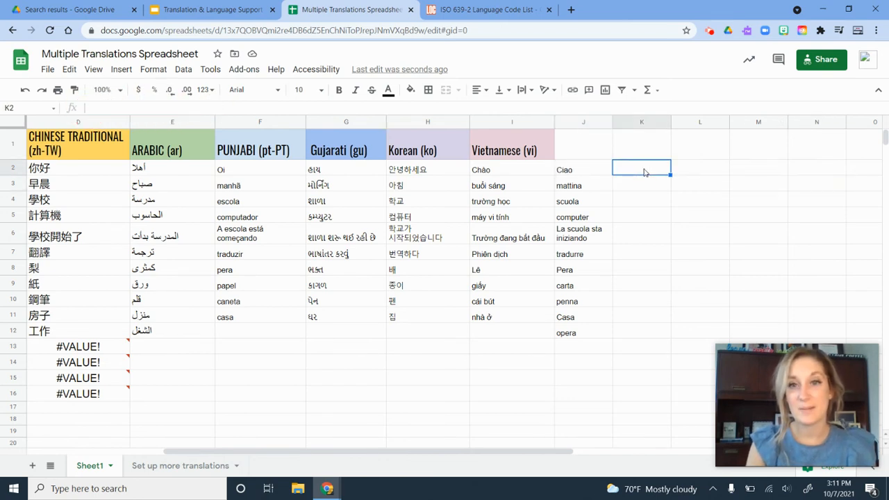
click(120, 109)
key(ctrl+v)
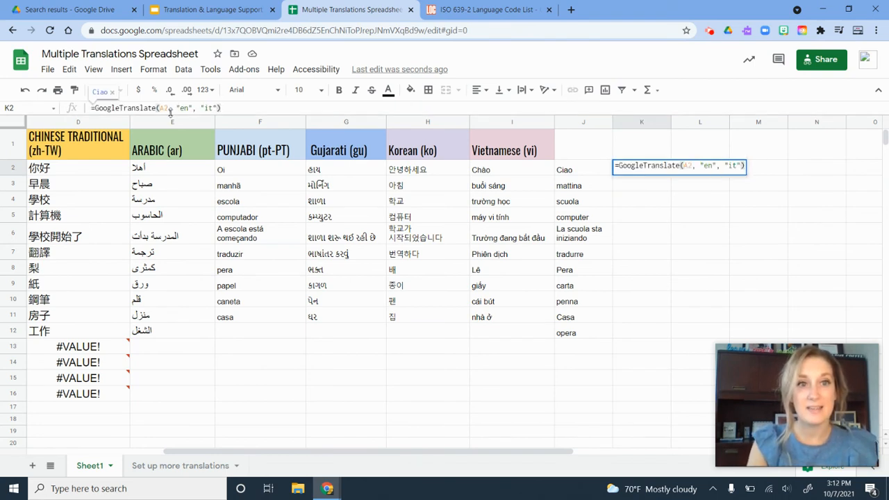
click(213, 108)
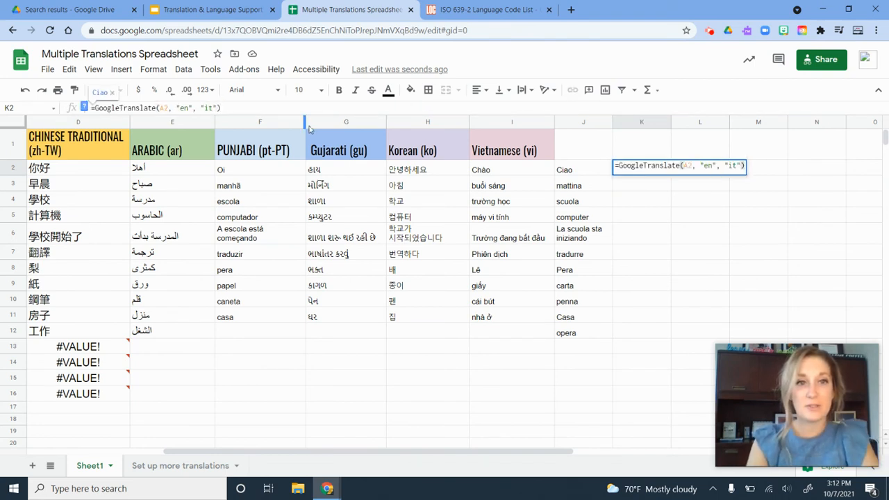
key(BackSpace)
key(BackSpace)
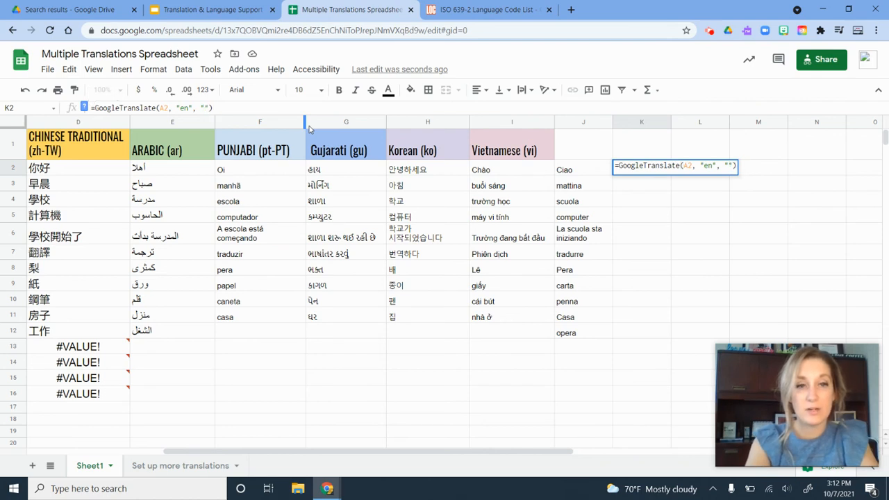
text(ht)
key(Return)
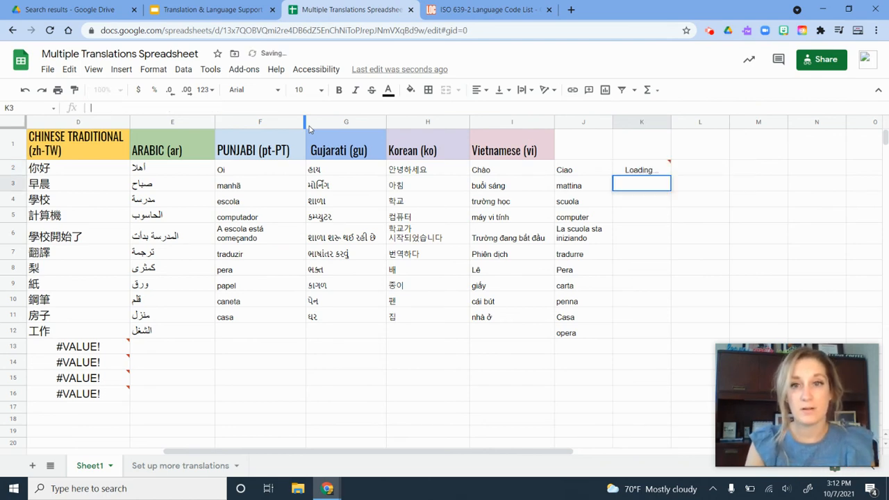
Step: Fill the Haitian Creole translation formula from K2 down to K12
double_click(648, 171)
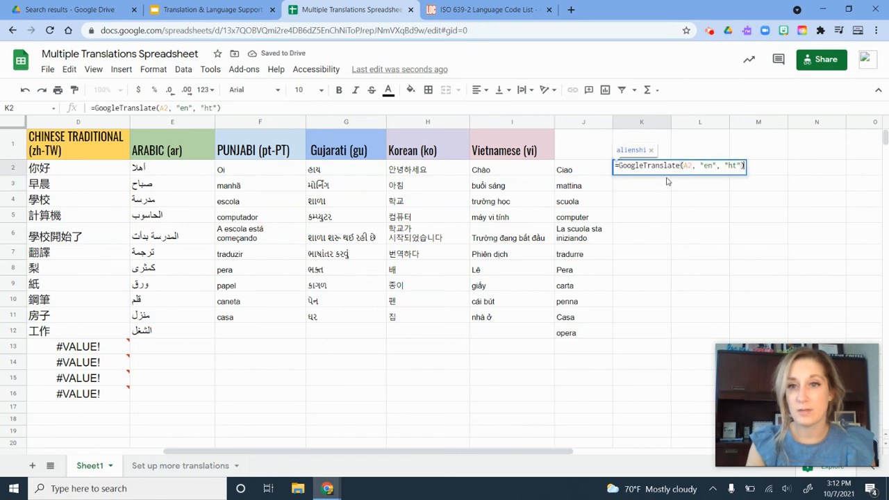
click(724, 204)
click(661, 172)
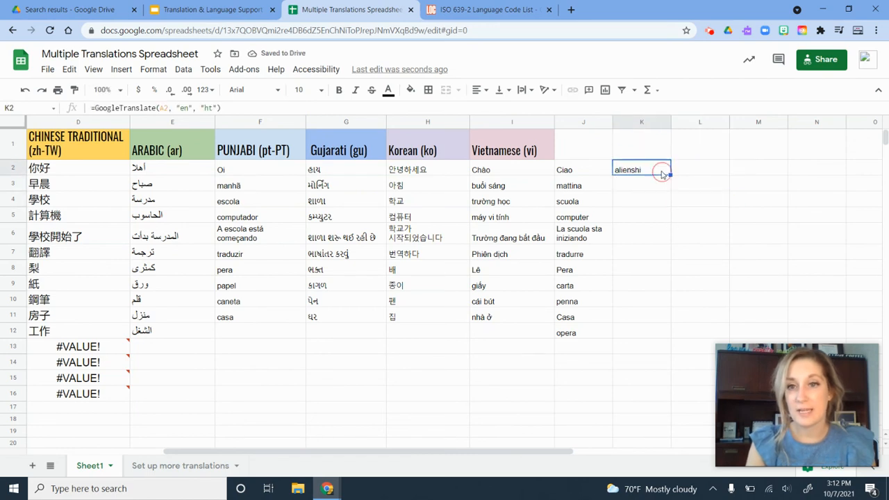
drag(671, 175, 660, 329)
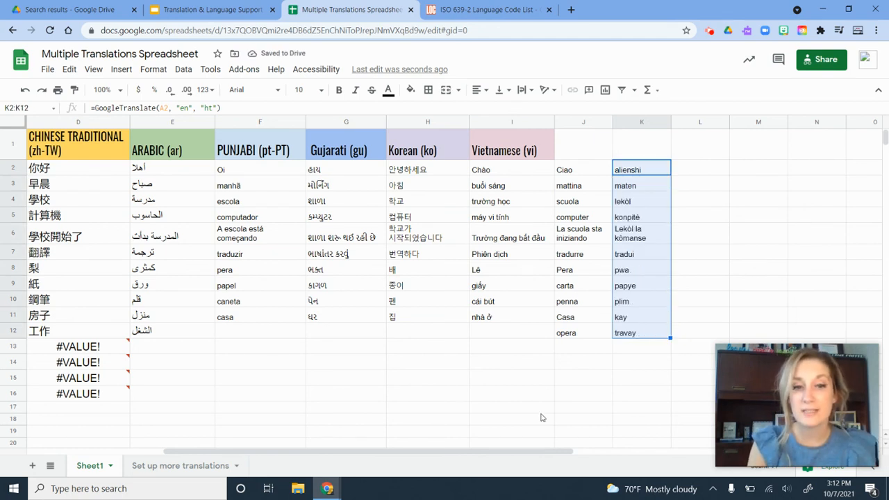
drag(427, 453, 274, 450)
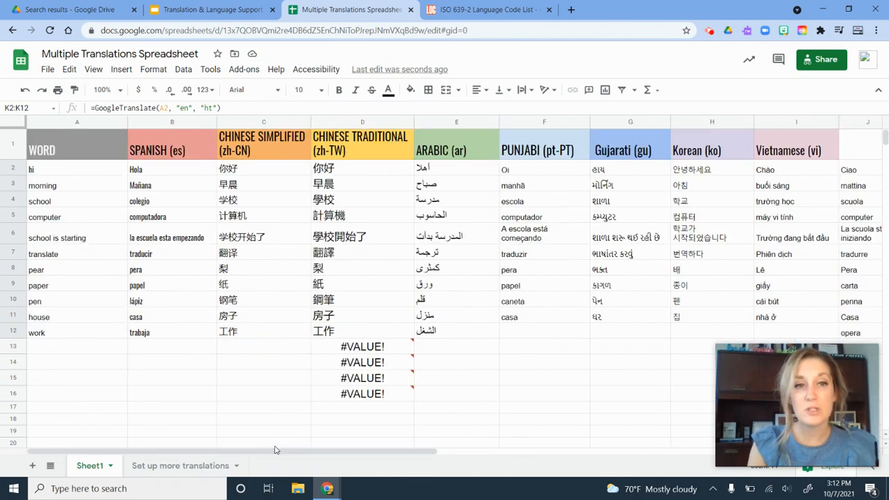